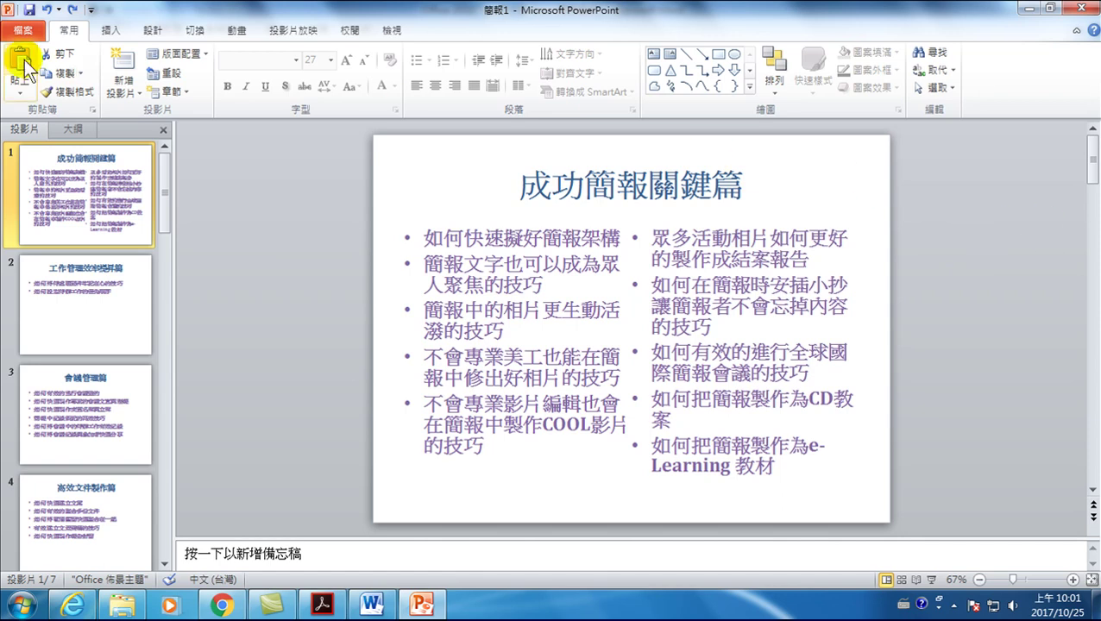
Open the File tab's Info page for the 成功簡報關鍵篇 presentation
click(24, 30)
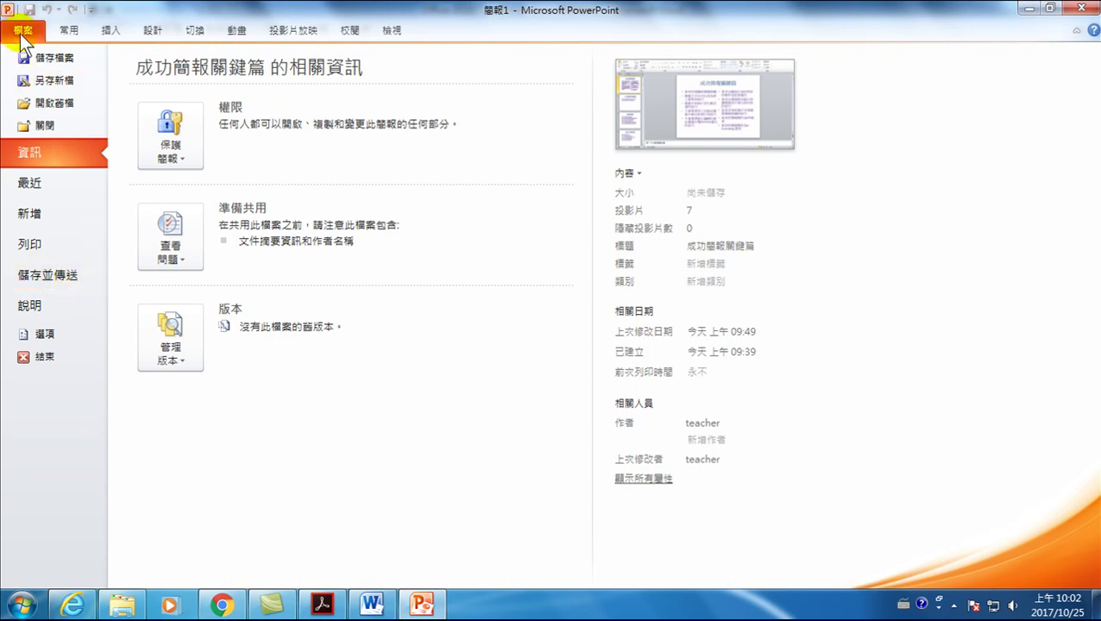
Open the Send to Microsoft Word dialog via Save & Send > Create Handouts
click(58, 272)
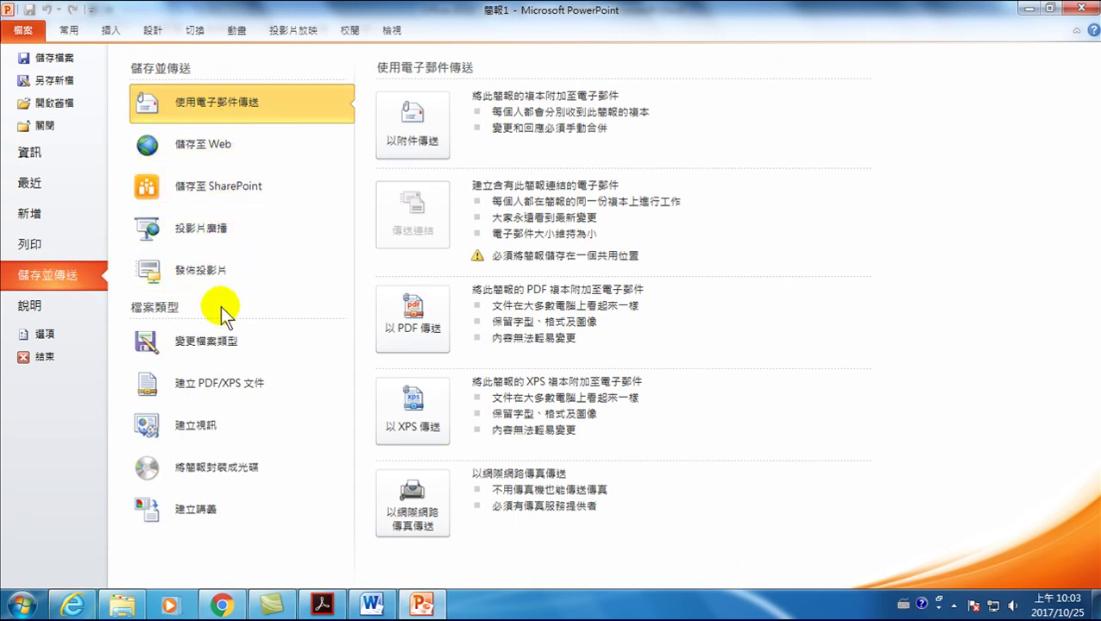
click(206, 512)
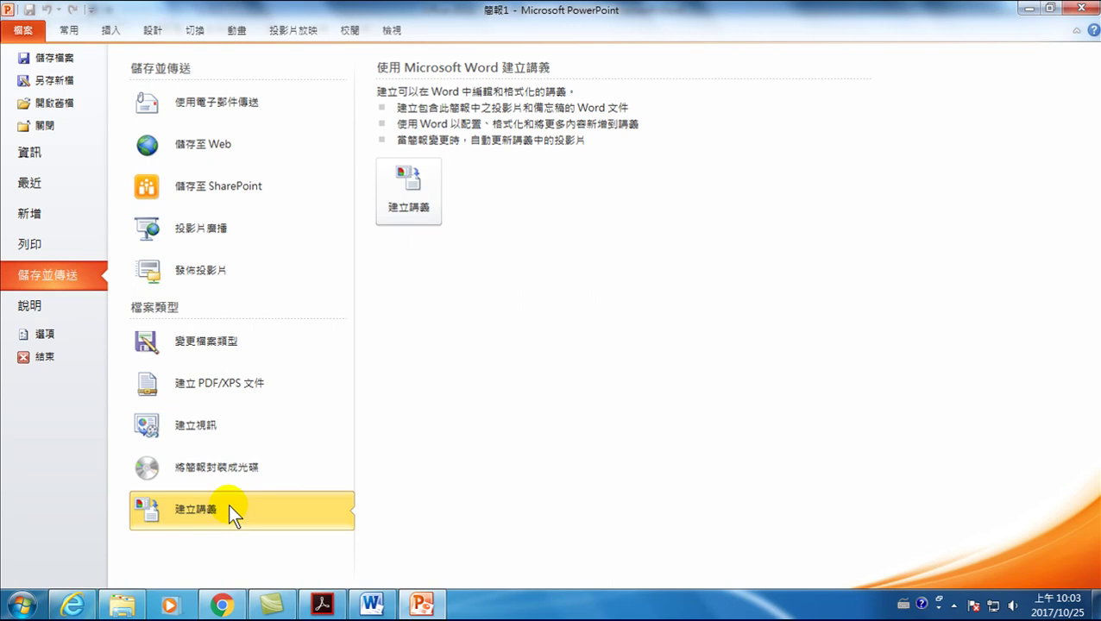
click(413, 201)
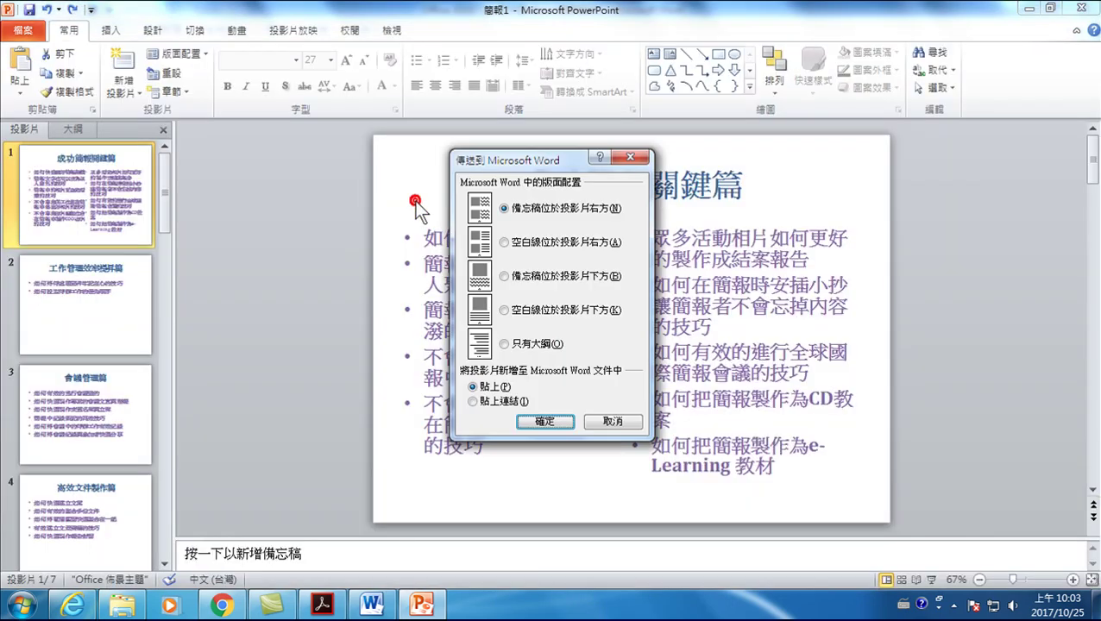
Export the slides to Word with the Outline only (只有大綱) layout
click(530, 345)
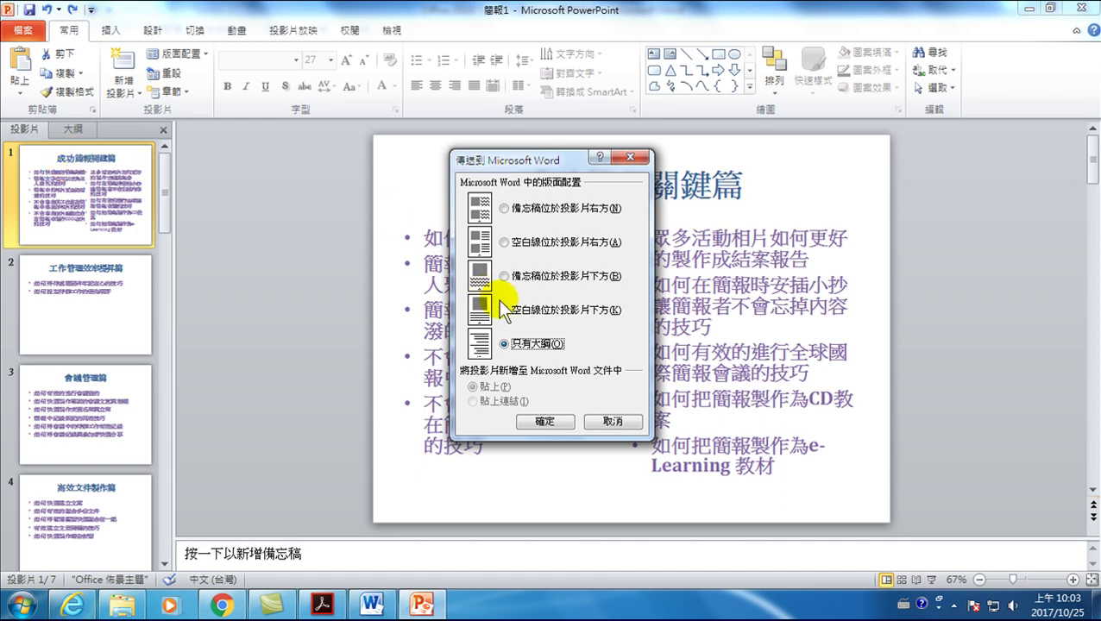
click(545, 421)
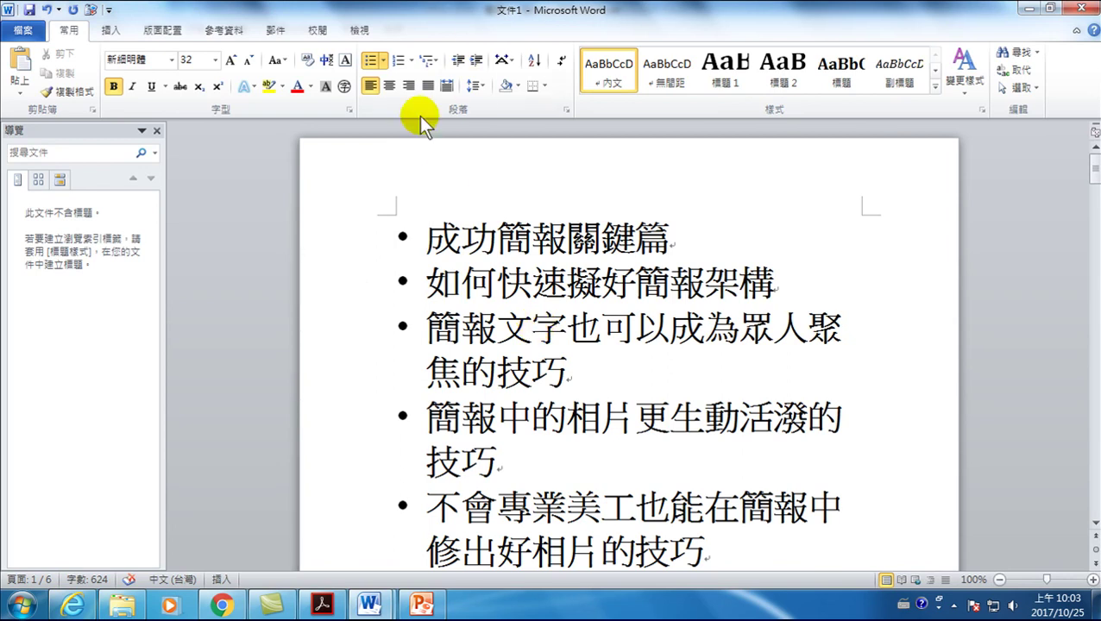
Check the exported outline lines in Word, then switch back to PowerPoint
click(495, 278)
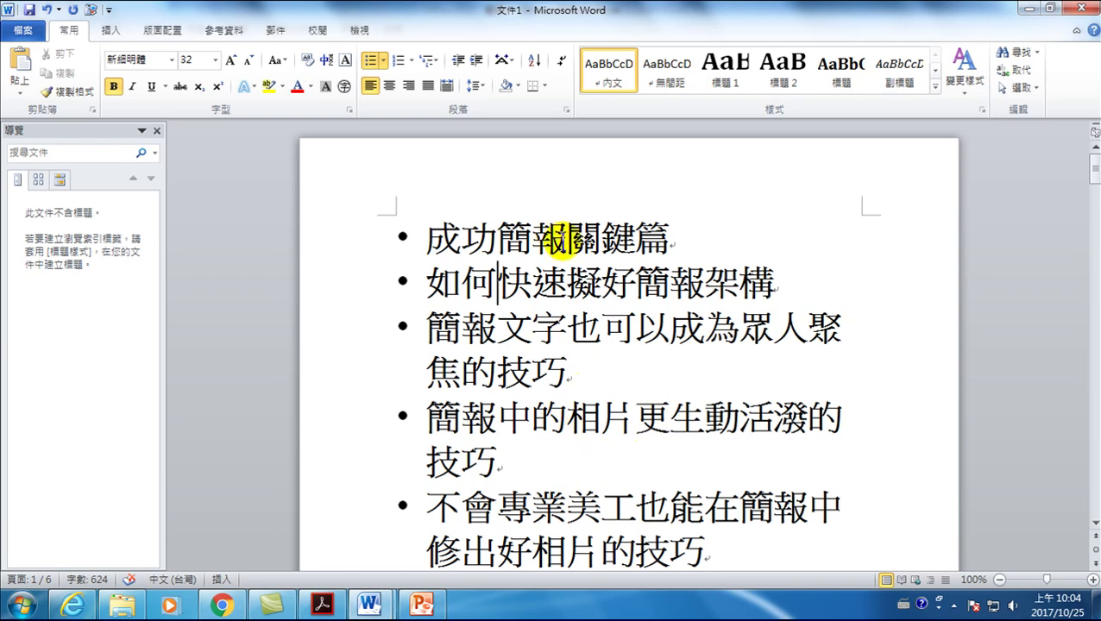
click(425, 604)
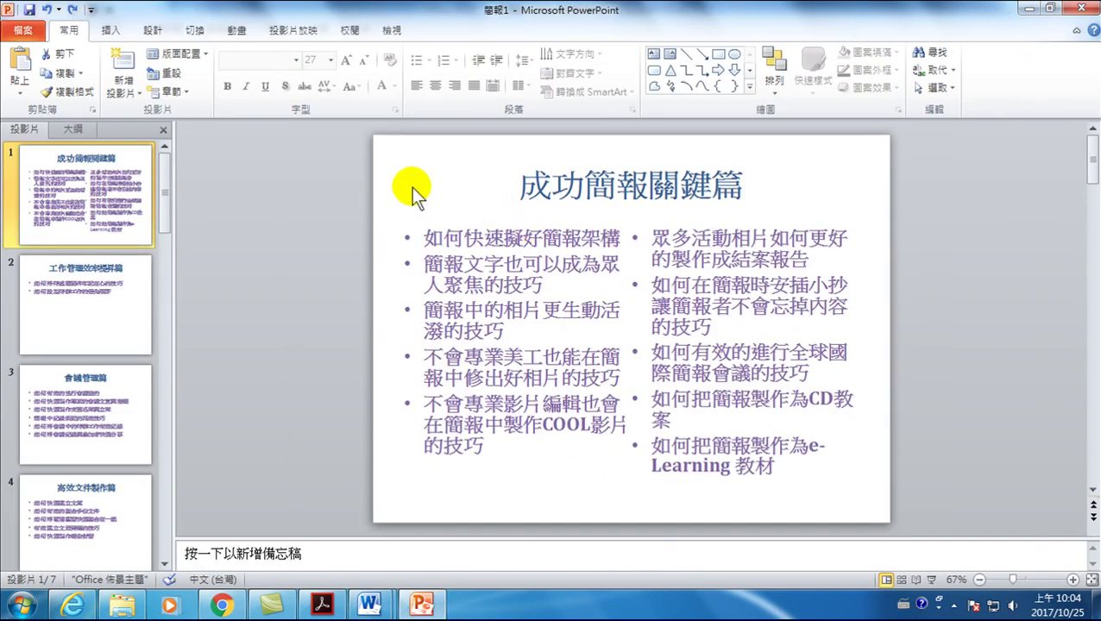
click(28, 28)
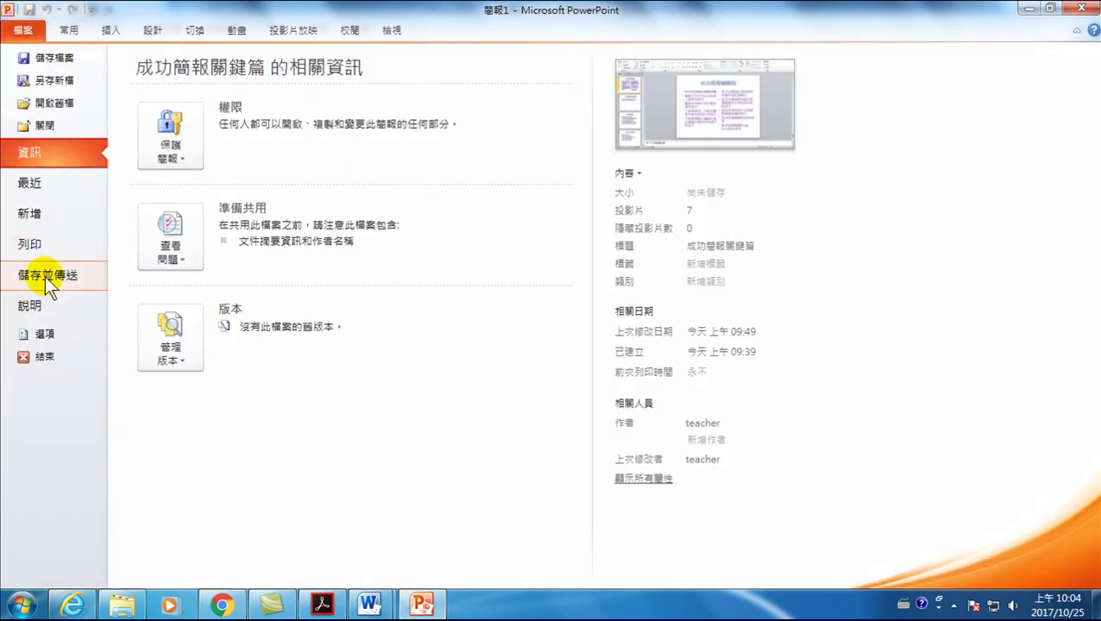
click(67, 276)
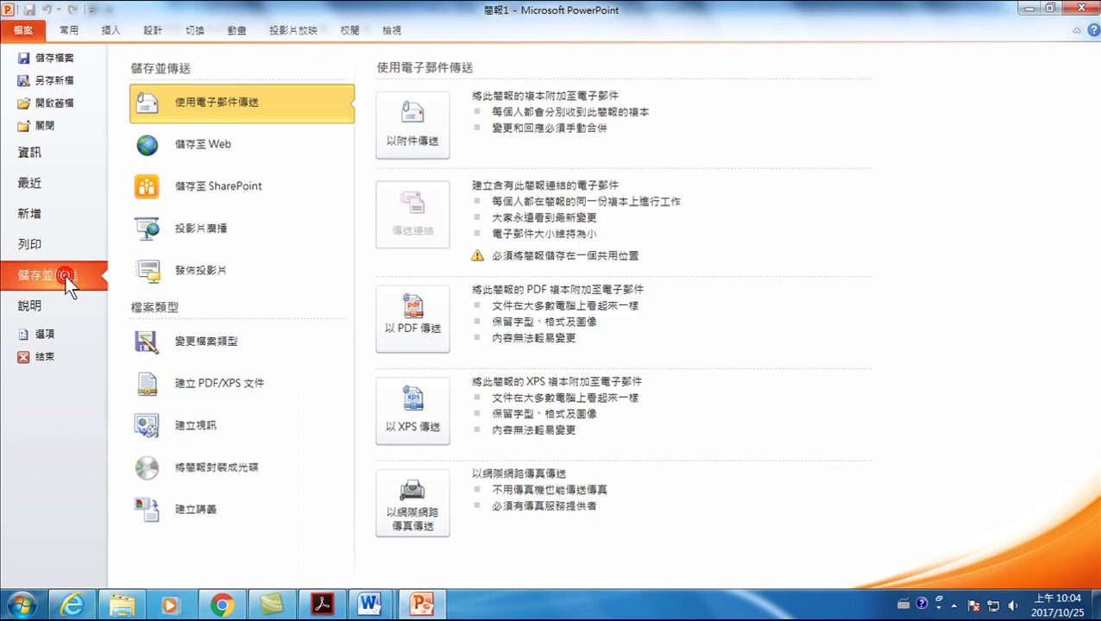
click(209, 504)
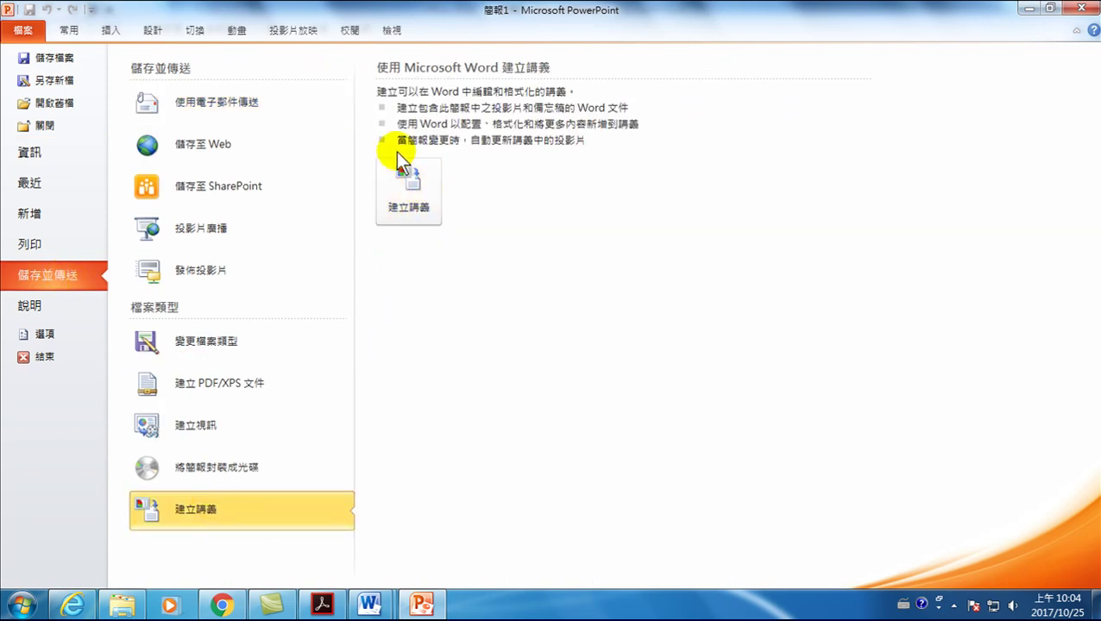
click(407, 196)
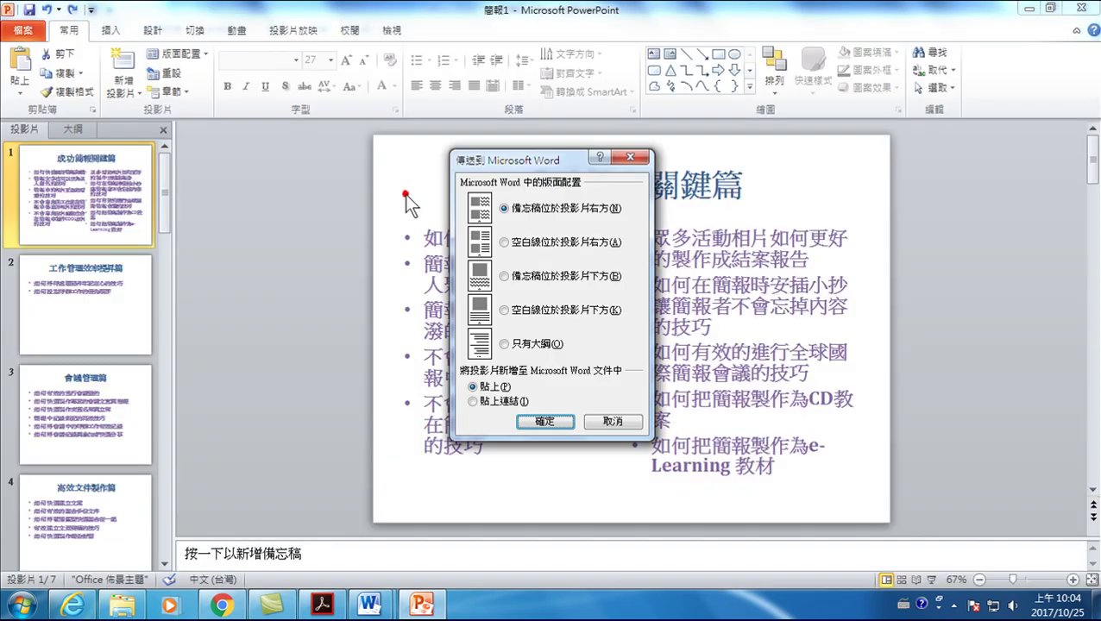
click(514, 343)
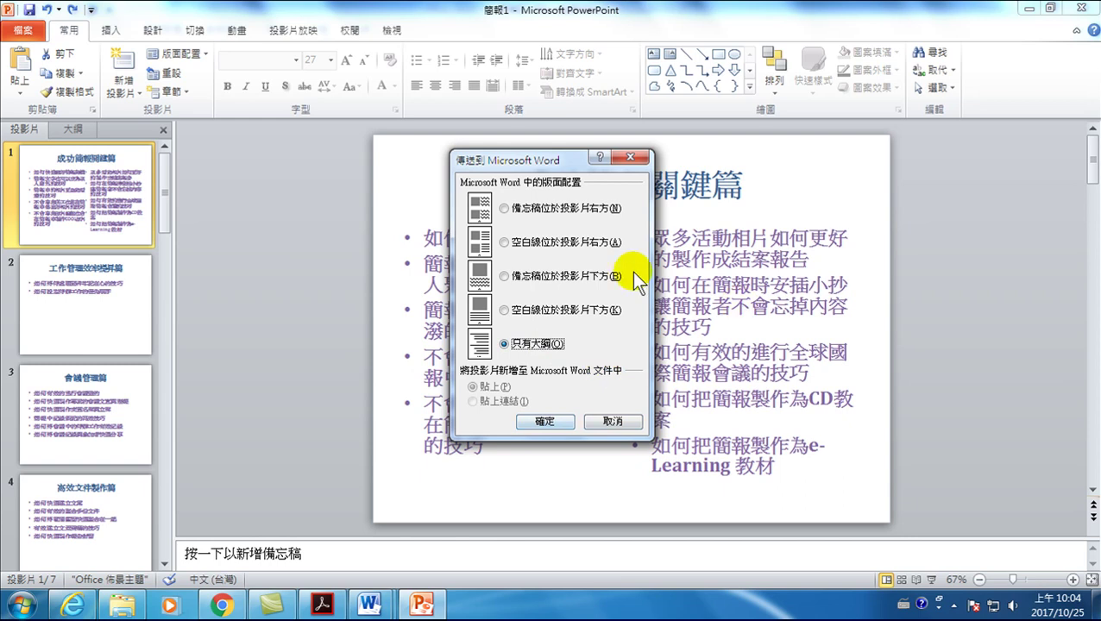
click(601, 419)
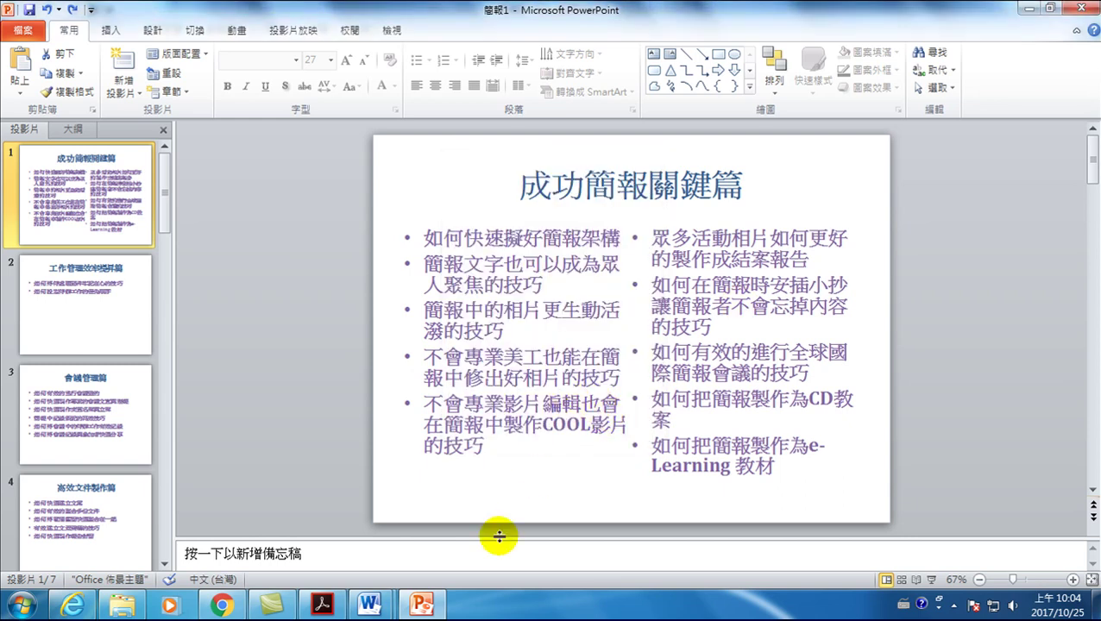
Bring Word document 文件1 with the exported slide outline to the front
mouse_move(371, 606)
click(488, 520)
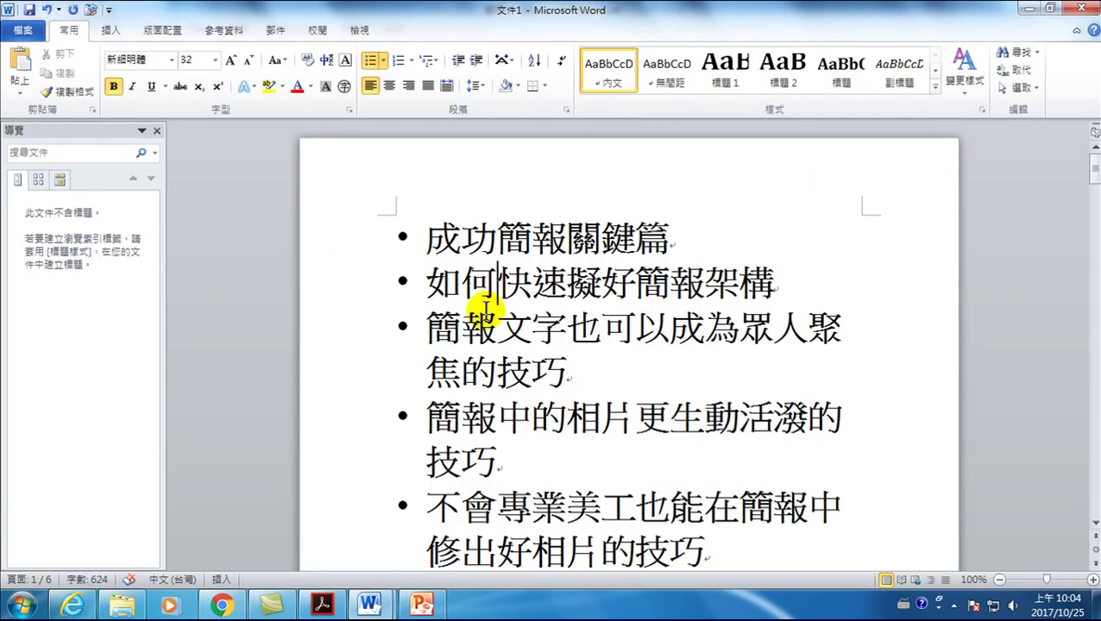